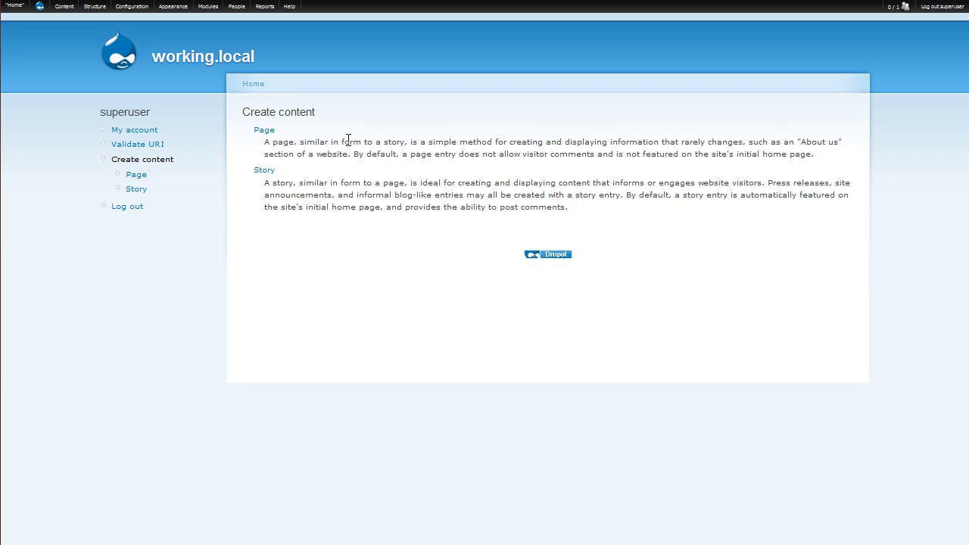
Step: Create a new Page titled "Test" and fill its body with the paragraph defining a test or examination as an assessment
{"action": "left_click", "coordinate": [265, 131]}
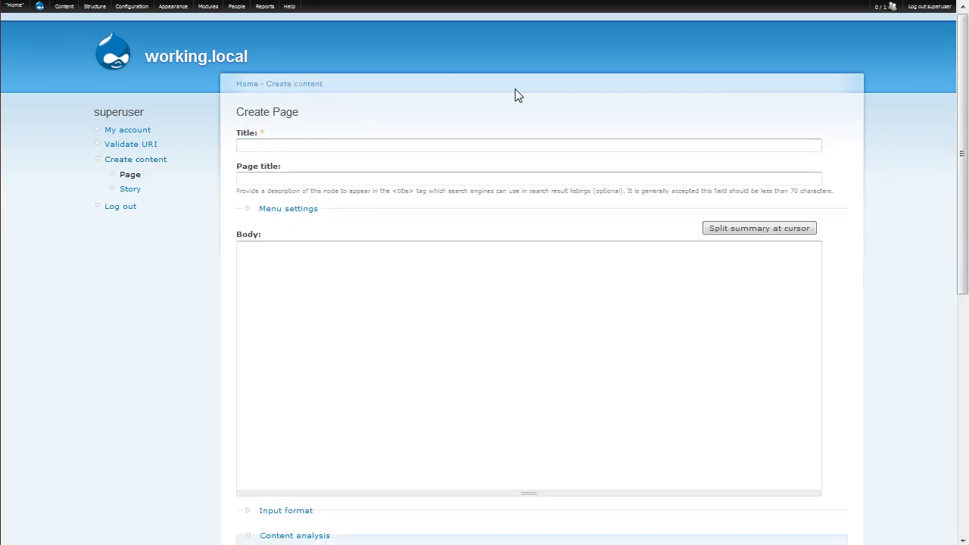
{"action": "left_click", "coordinate": [374, 143]}
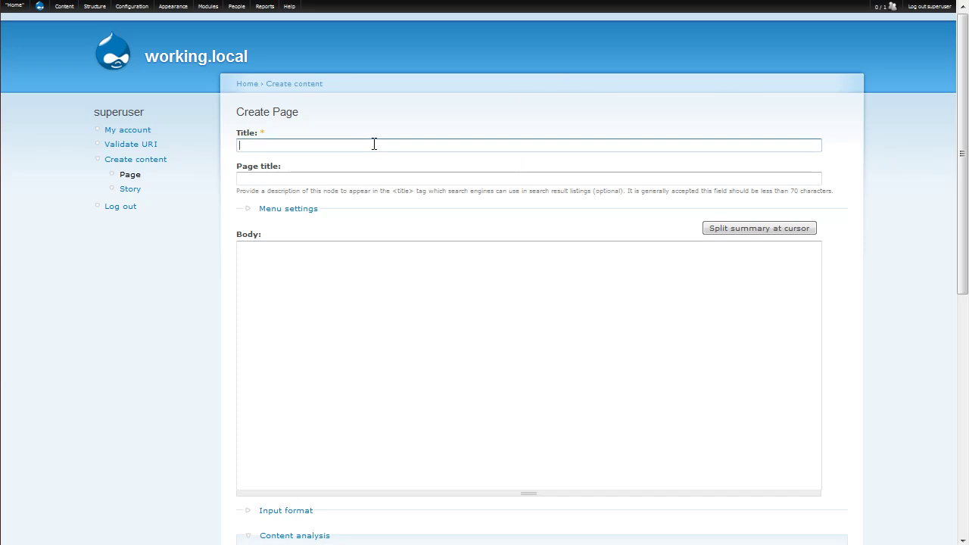
{"action": "type", "text": "Test"}
{"action": "key", "text": "Tab"}
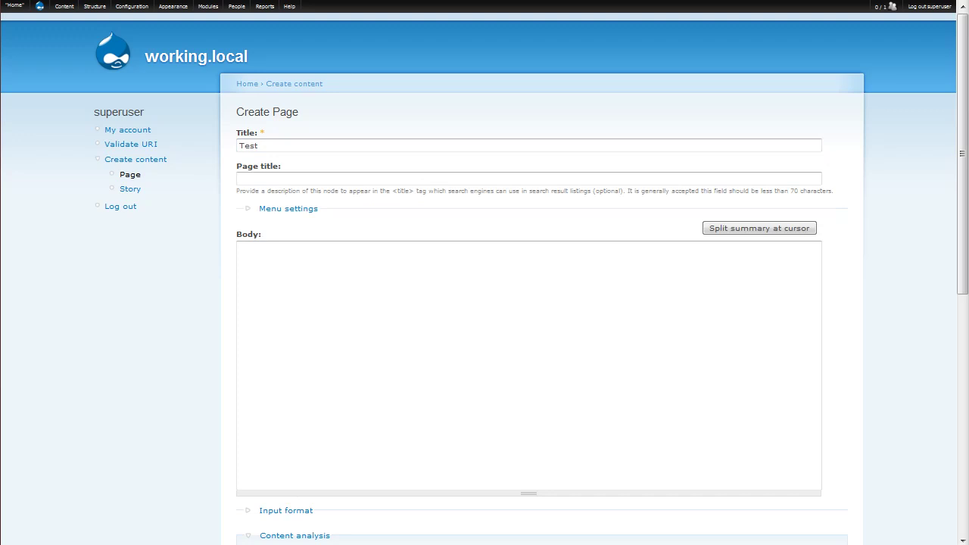
{"action": "left_click", "coordinate": [283, 287]}
{"action": "type", "text": "A test or an examination (or \"exam\") is an assessment, often administered on paper or on the computer, intended to measure the test-takers' or respondents' (often a student) knowledge, skills, aptitudes, or classification in many other topics (e.g., beliefs). Students are often allowed to bring reference books especially in the teaching fields of Mathematics, English and I.T, whether it be VCE or Tertiary education. Tests are often used in education, professional certification, counseling, psychology  (e.g., MMPI), the military, and many other fields. The measurement that is the goal of testing is called a test score, and is \"a summary of the evidence contained in an examinee's responses to the items of a test that are related to the construct or constructs being measured.\"[1]  Test scores are interpreted with regards to a norm or criterion, or occasionally both. The norm may be established independently, or by statistical analysis of a large number of subjects."}
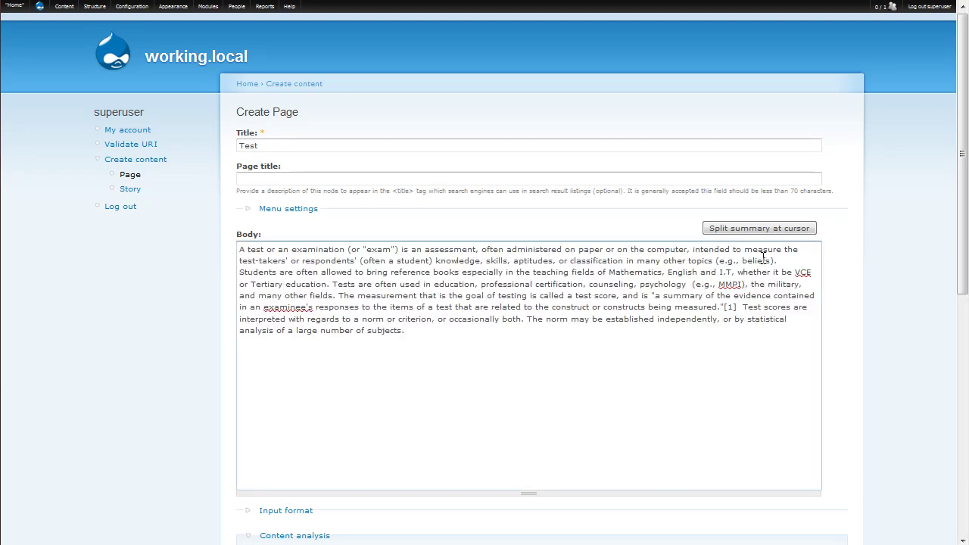
Step: Run the full Scribe SEO reports on the page content and review the SEO score's section recommendations
{"action": "scroll", "coordinate": [887, 271], "scroll_direction": "down", "scroll_amount": 5}
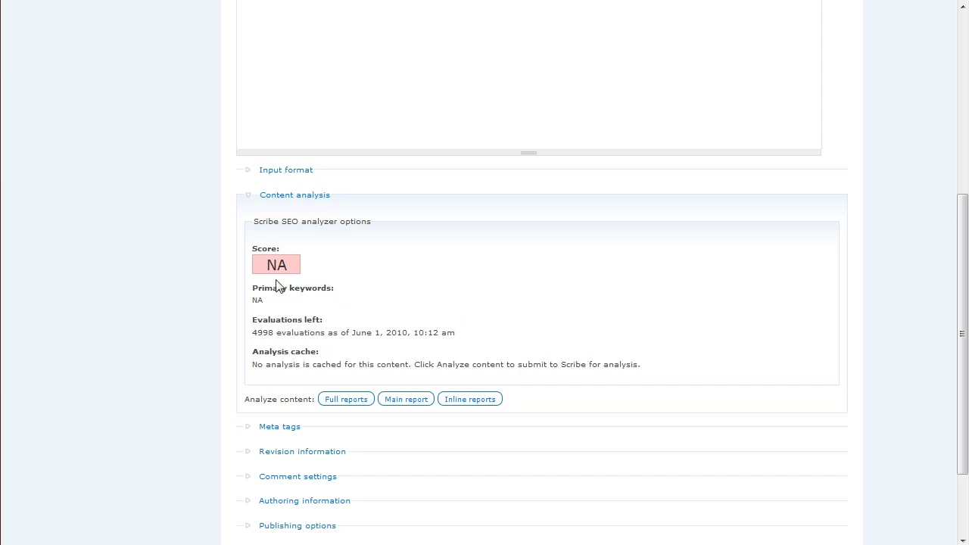
{"action": "left_click", "coordinate": [356, 402]}
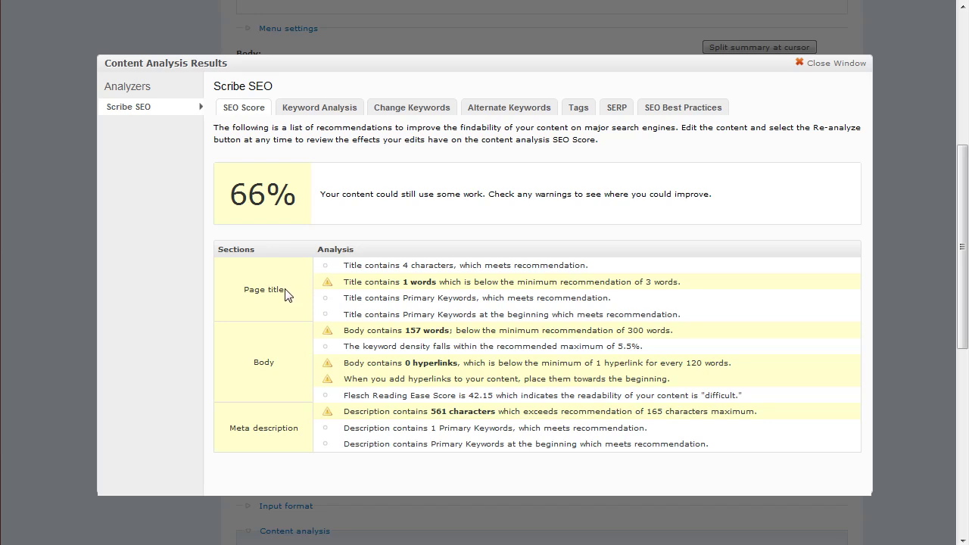
{"action": "left_click_drag", "start_coordinate": [291, 294], "coordinate": [242, 289]}
Step: Review the report's keyword analysis, keyword change advice, alternate keyword suggestions and list of suggested tags
{"action": "left_click", "coordinate": [332, 113]}
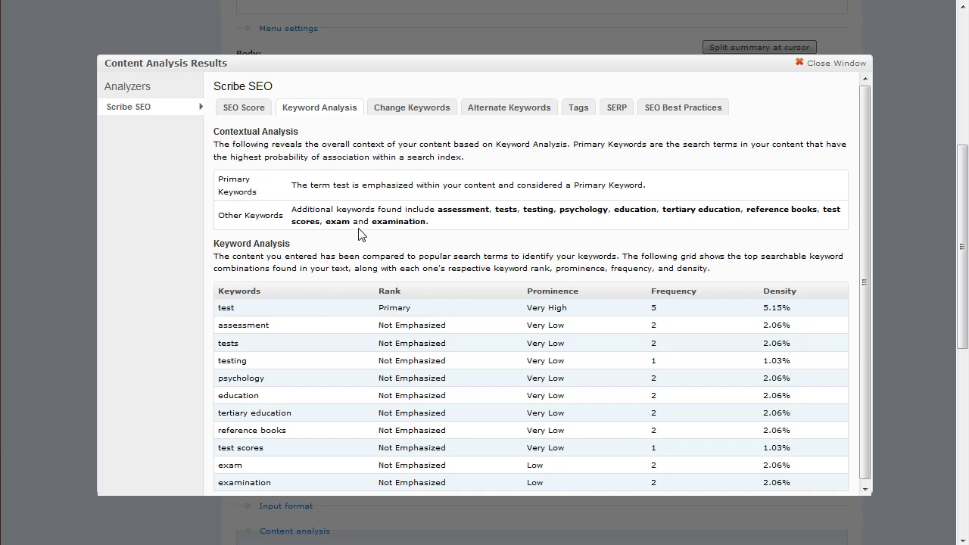
{"action": "left_click", "coordinate": [393, 110]}
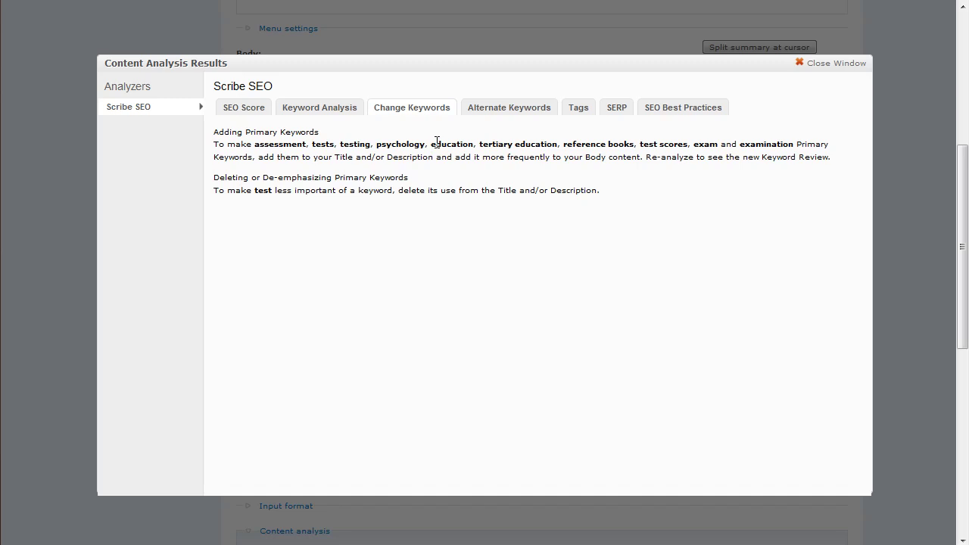
{"action": "left_click", "coordinate": [512, 115]}
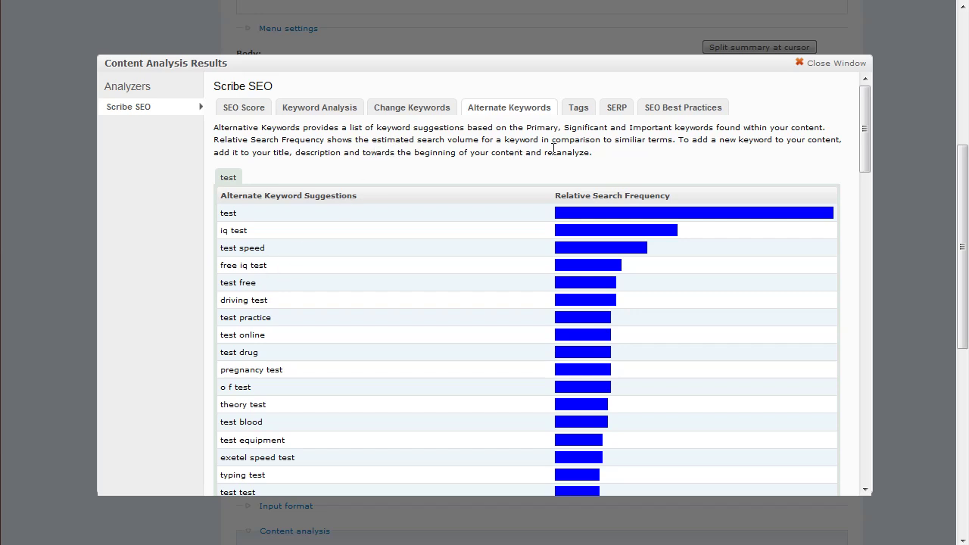
{"action": "left_click", "coordinate": [580, 111]}
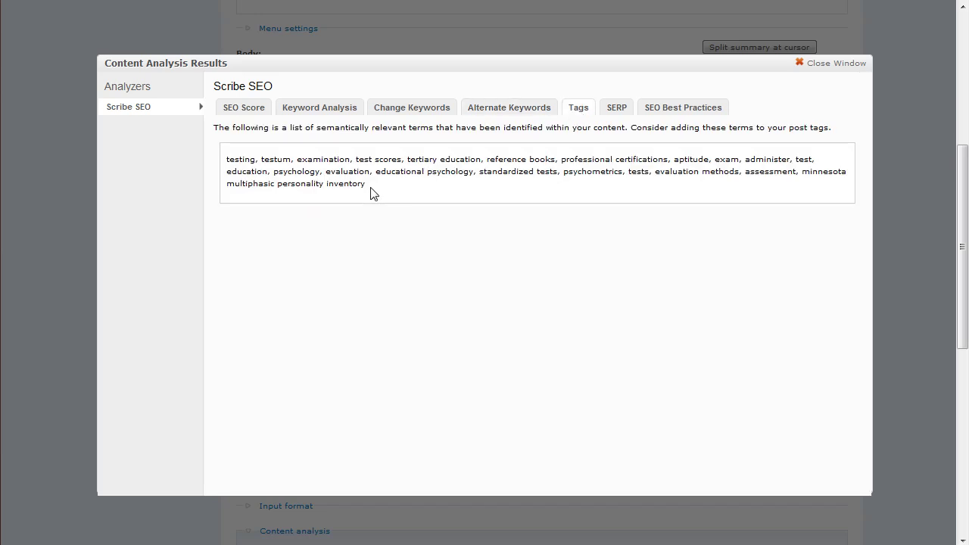
{"action": "left_click_drag", "start_coordinate": [371, 188], "coordinate": [225, 160]}
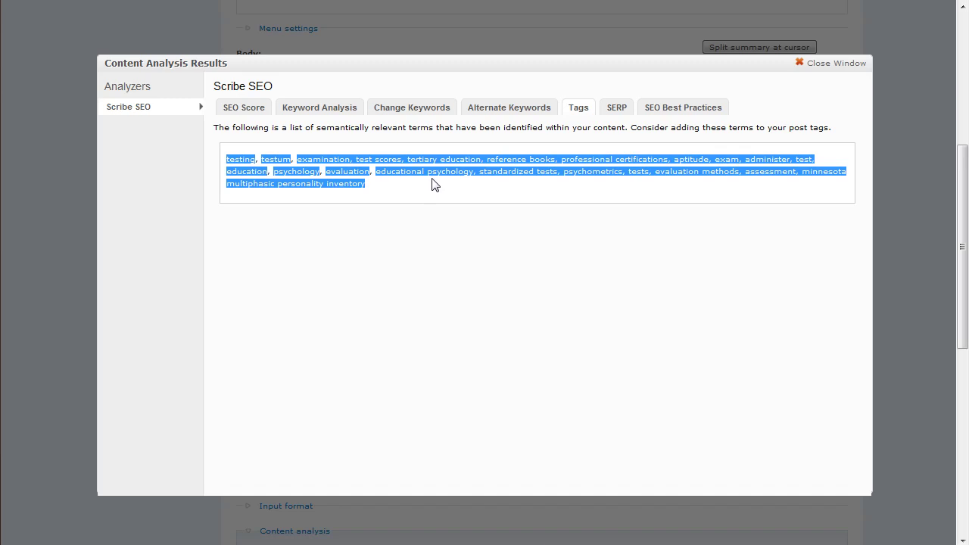
Step: Examine the search results page preview and the SEO best practices guidelines, and close the analysis results
{"action": "left_click", "coordinate": [611, 109]}
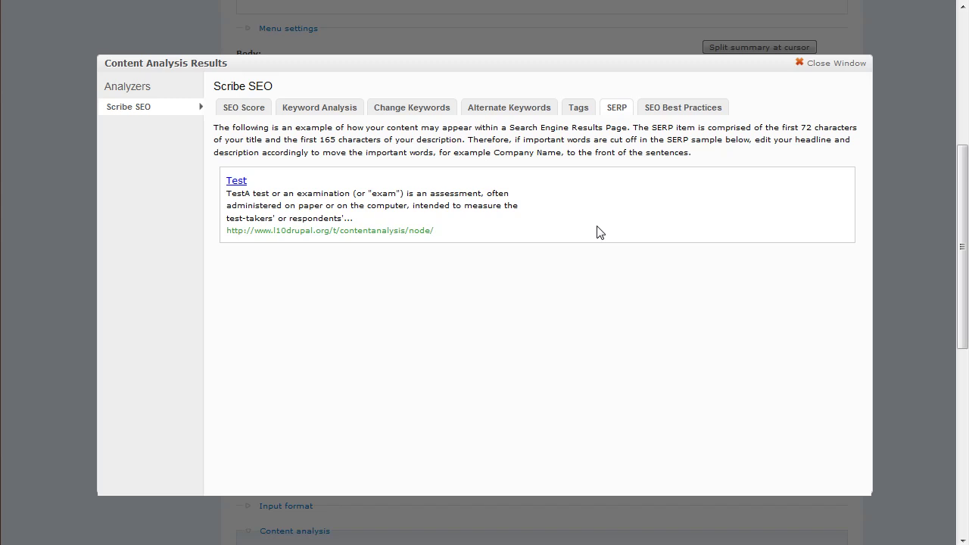
{"action": "left_click", "coordinate": [678, 111]}
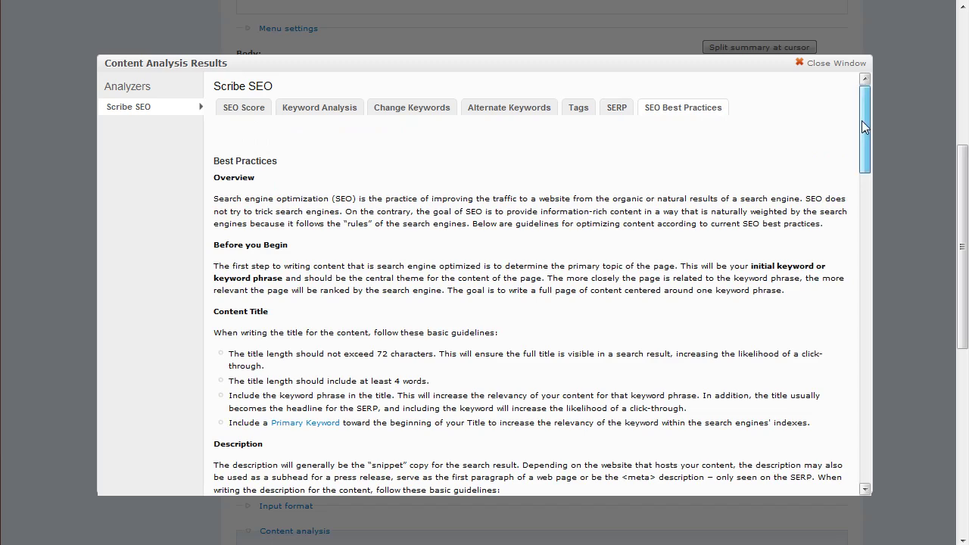
{"action": "left_click_drag", "start_coordinate": [862, 121], "coordinate": [873, 254]}
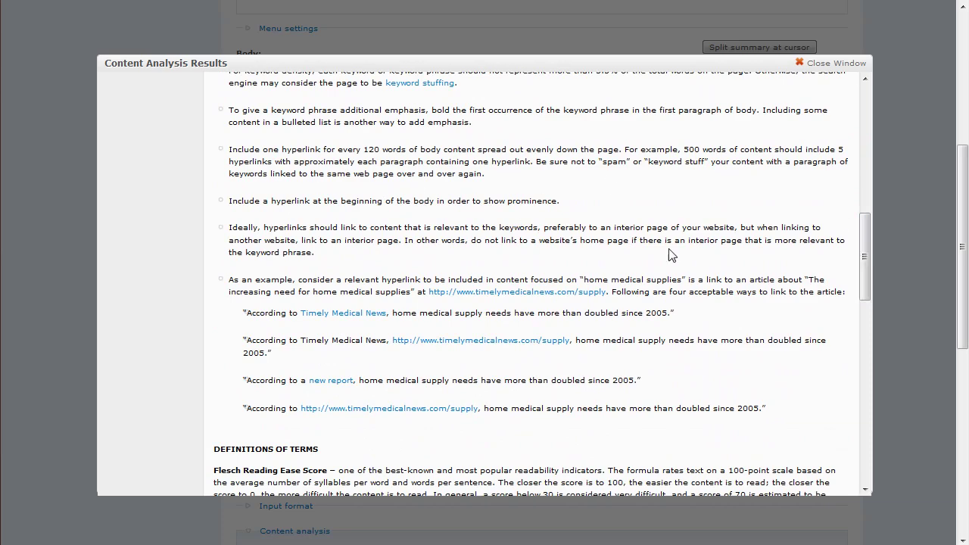
{"action": "left_click_drag", "start_coordinate": [862, 253], "coordinate": [867, 91]}
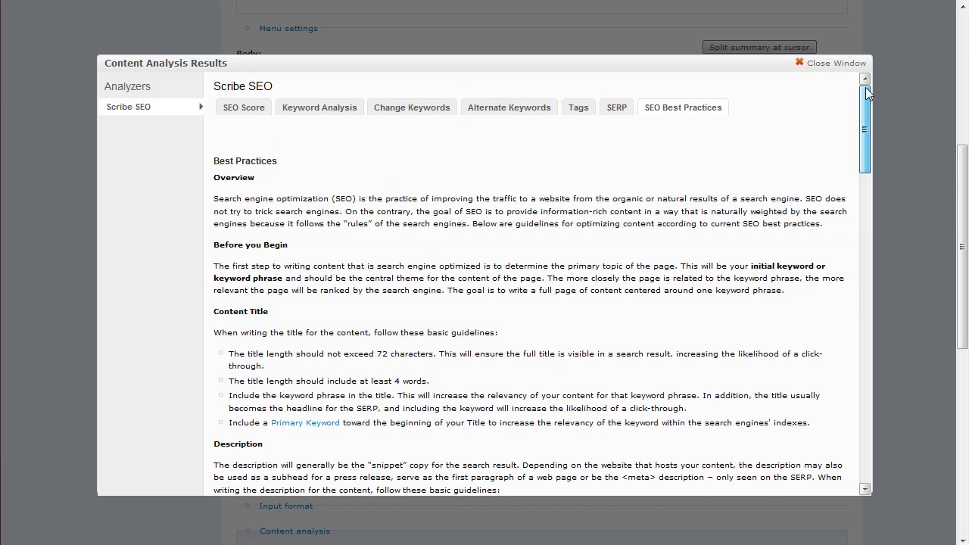
{"action": "left_click", "coordinate": [846, 64]}
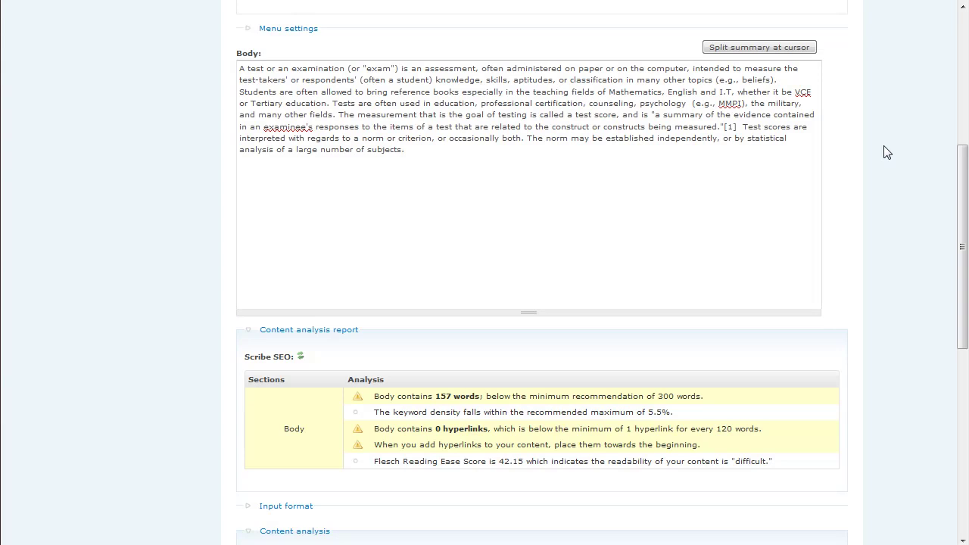
Step: Set the optional page title of the new page to "Free iq test"
{"action": "scroll", "coordinate": [886, 157], "scroll_direction": "down", "scroll_amount": 3}
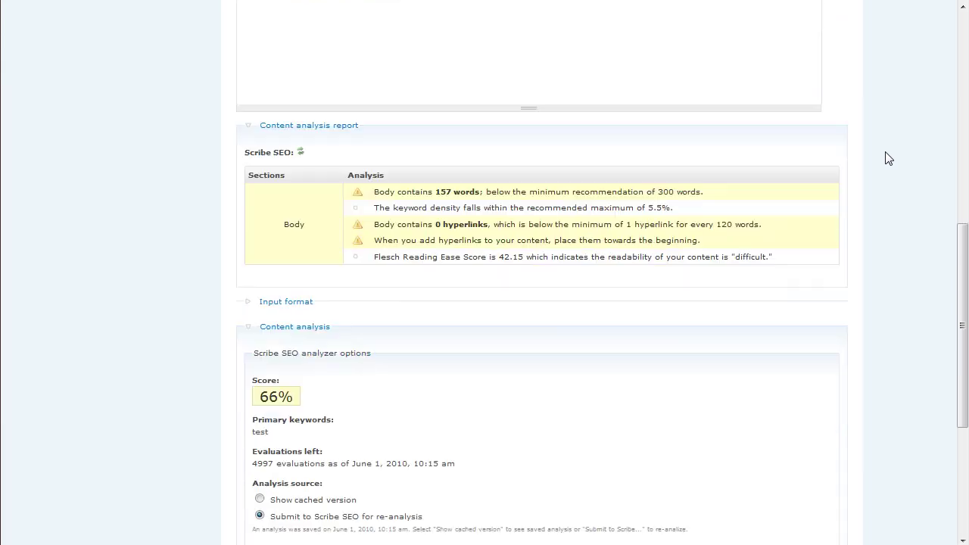
{"action": "scroll", "coordinate": [899, 152], "scroll_direction": "down", "scroll_amount": 2}
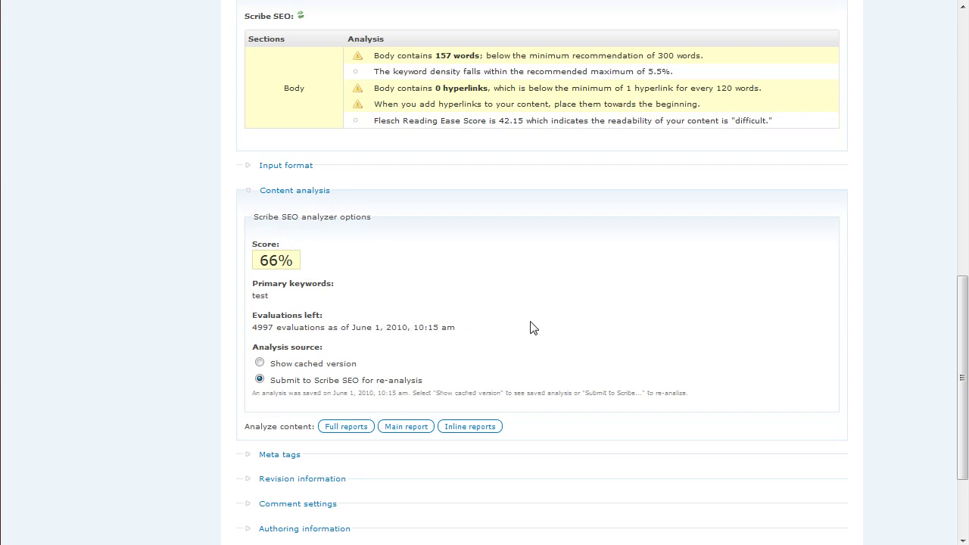
{"action": "scroll", "coordinate": [919, 295], "scroll_direction": "up", "scroll_amount": 3}
{"action": "scroll", "coordinate": [919, 295], "scroll_direction": "up", "scroll_amount": 1}
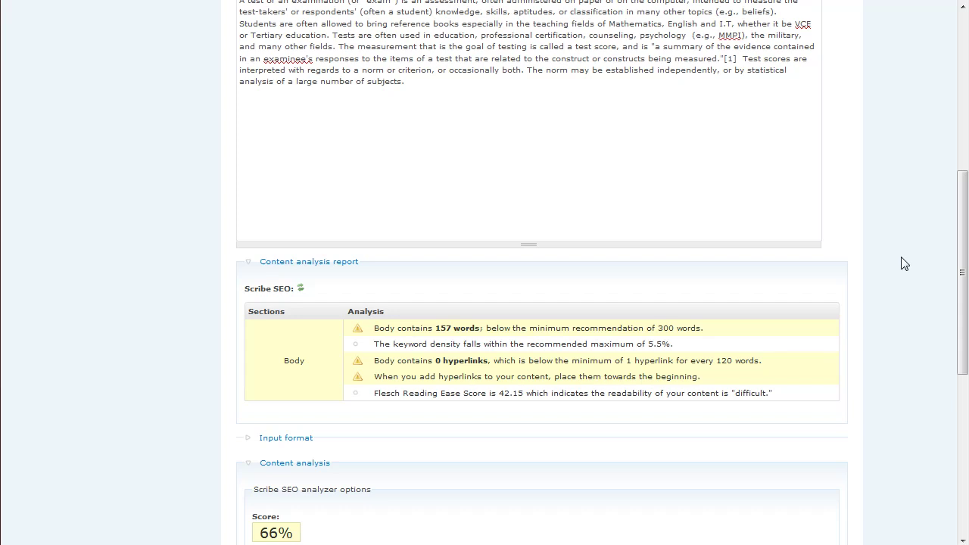
{"action": "scroll", "coordinate": [902, 264], "scroll_direction": "up", "scroll_amount": 1}
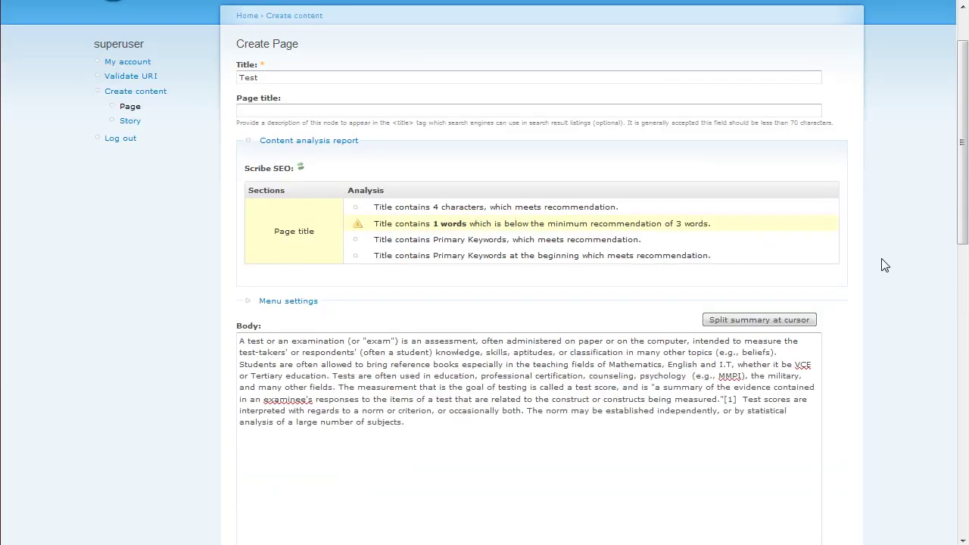
{"action": "left_click", "coordinate": [306, 108]}
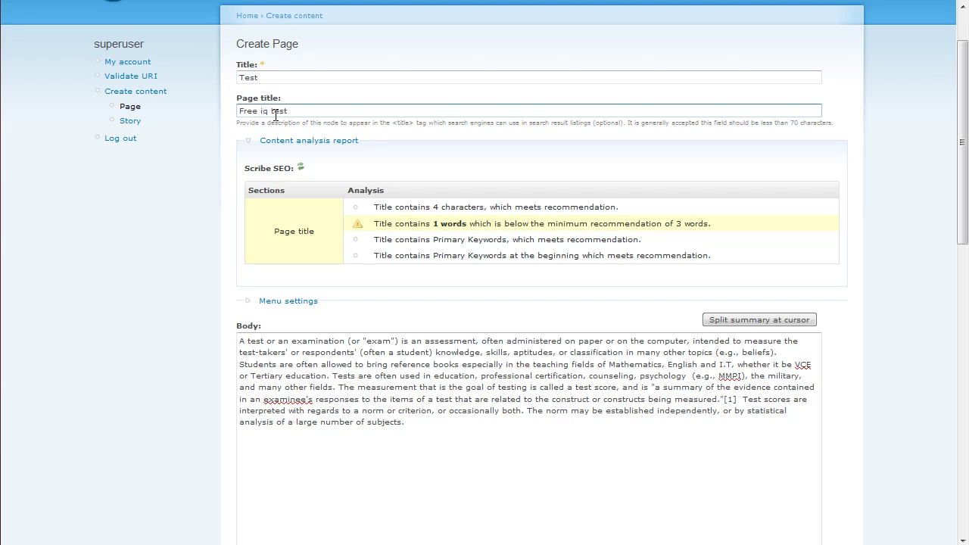
{"action": "left_click", "coordinate": [924, 316]}
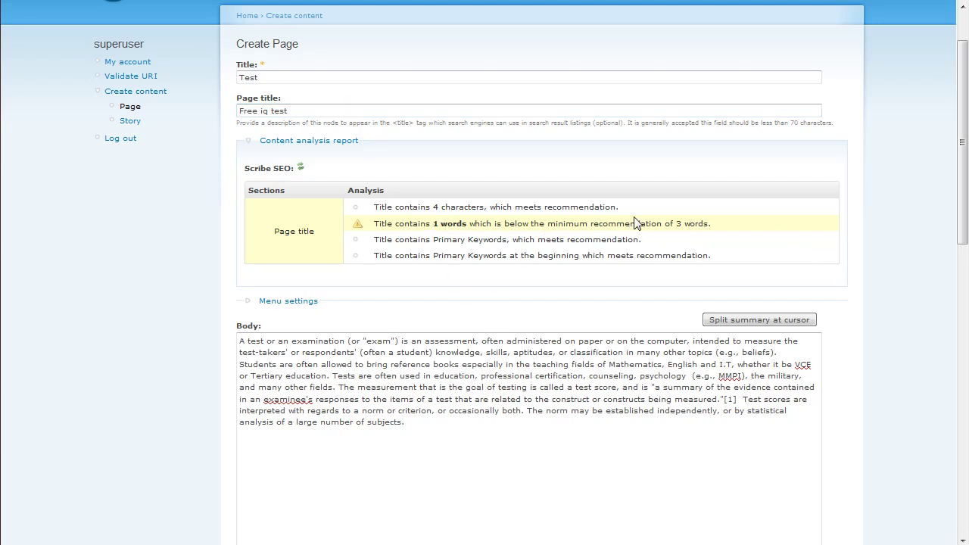
Step: Extend the end of the body text with further paragraphs on standardized tests, test items and the history of examinations
{"action": "scroll", "coordinate": [901, 268], "scroll_direction": "down", "scroll_amount": 5}
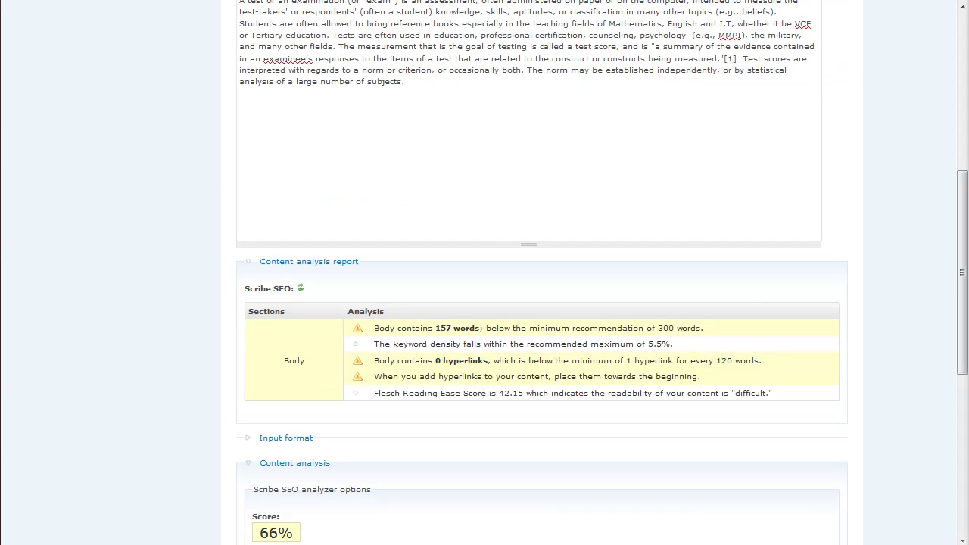
{"action": "left_click", "coordinate": [613, 98]}
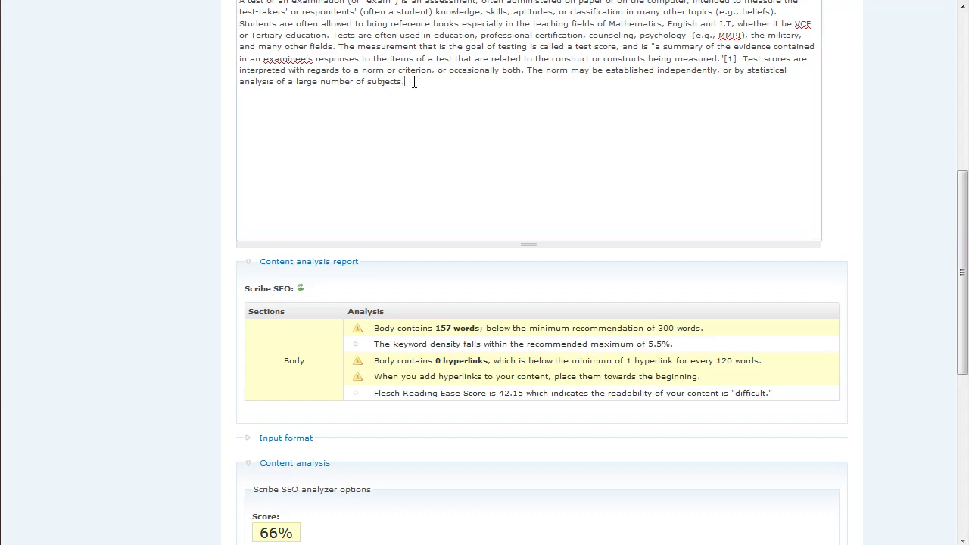
{"action": "type", "text": "A standardized test is one that is administered and scored in a consistent matter to ensure legal defensibility.[2]  A large proportion of formal testing is standardized. A standardized test with important consequences for the individual examinee is referred to as a high stakes test.  The basic component of a test is an item, which are stored in an item bank. Items are often colloquially referred to as \"questions,\" but not every item is phrased as a question; it may be such things as a true/false statement or a task that must be performed (if a performance test).  The earliest known standardized tests (which included both practical and written components) are the Chinese Imperial Examinations which began in 587.[3]  In Europe, traditionally school examinations were conducted orally. Students would have to answer questions posed by teachers in Latin, and teachers would grade them on their answers. The first written exams were held at Cambridge University, England in 1792 by professors who were paid a piece rate and realized that written exams would earn them more money."}
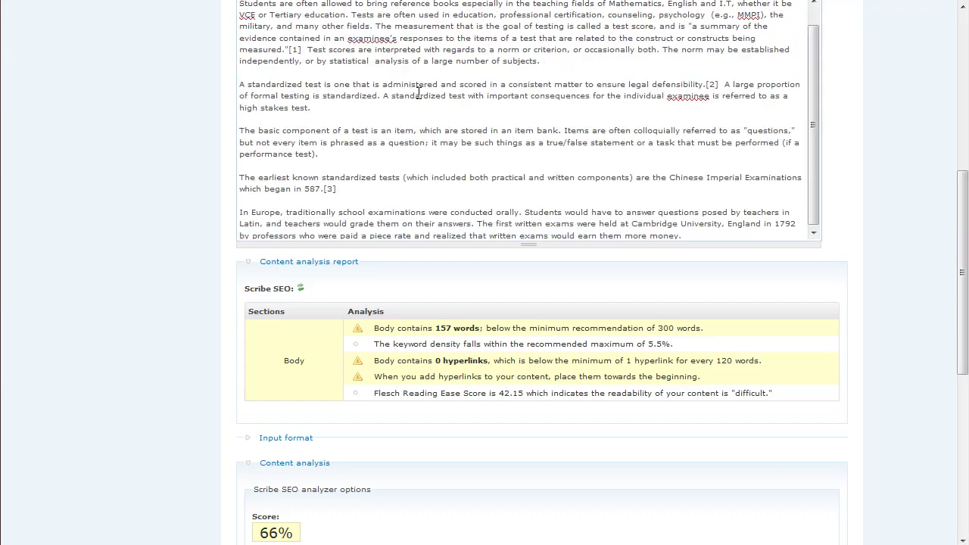
Step: Insert "free iq" before "test" in the opening sentences of the body's first paragraph and its standardized test paragraph
{"action": "scroll", "coordinate": [421, 109], "scroll_direction": "up", "scroll_amount": 1}
{"action": "scroll", "coordinate": [388, 130], "scroll_direction": "up", "scroll_amount": 5}
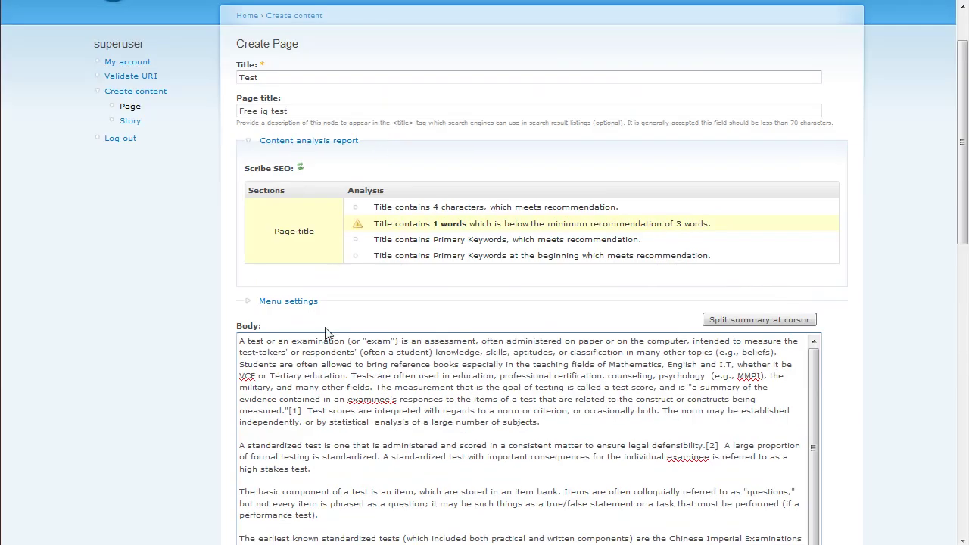
{"action": "scroll", "coordinate": [915, 254], "scroll_direction": "down", "scroll_amount": 3}
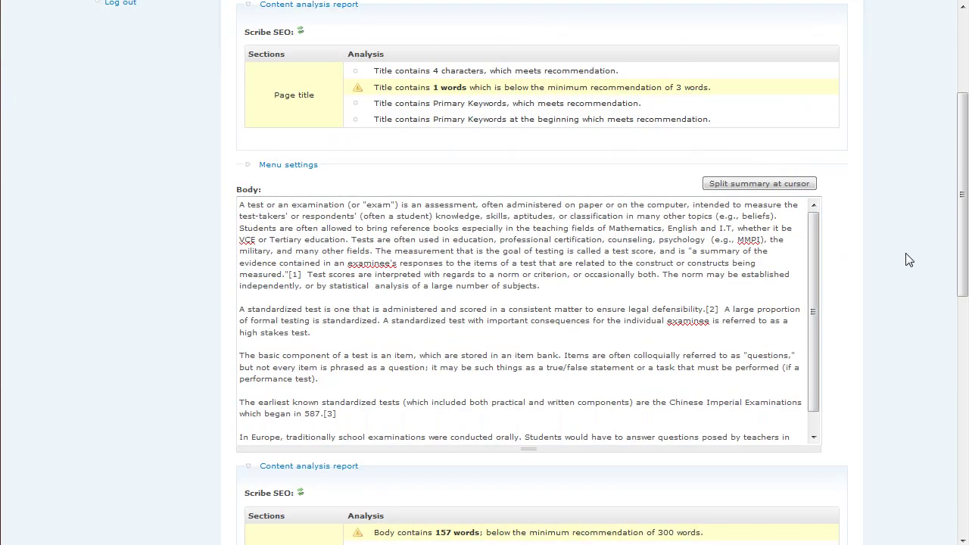
{"action": "left_click", "coordinate": [246, 205]}
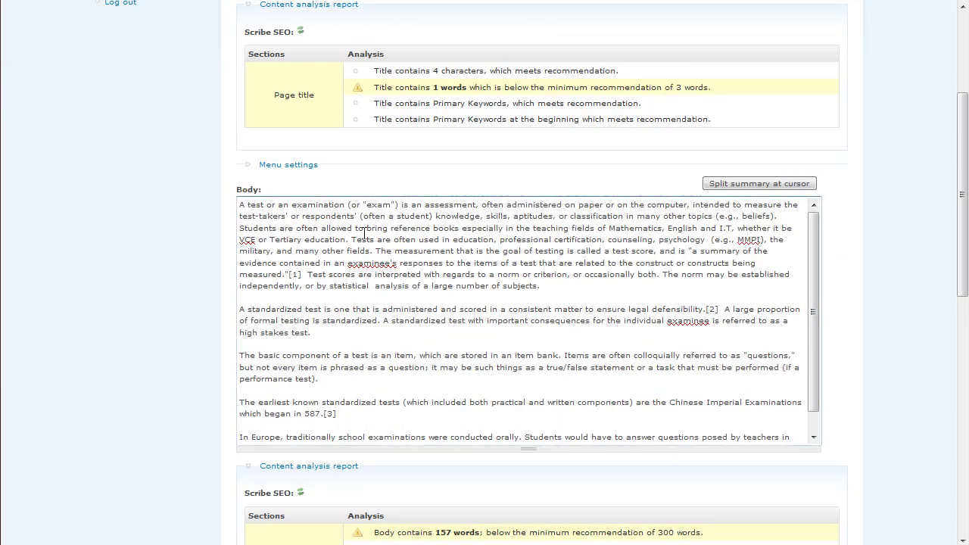
{"action": "type", "text": "free iq"}
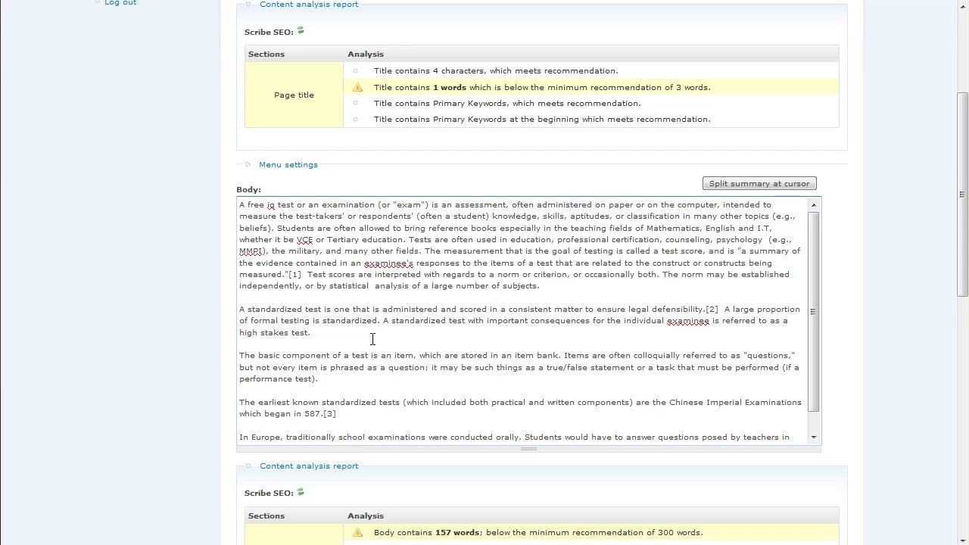
{"action": "type", "text": "free iq"}
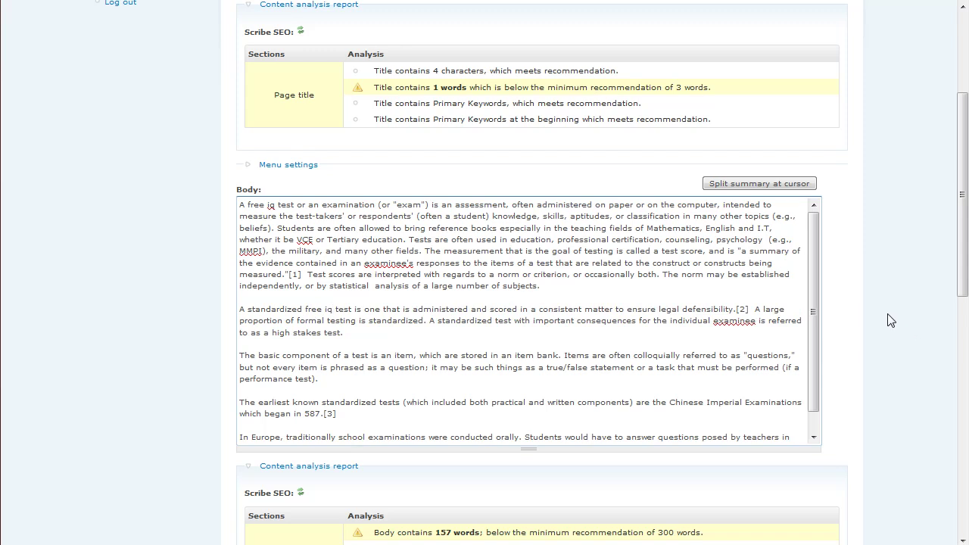
Step: Resubmit the edited page for full Scribe SEO reports and review its new SEO score and keyword analysis
{"action": "scroll", "coordinate": [895, 307], "scroll_direction": "down", "scroll_amount": 10}
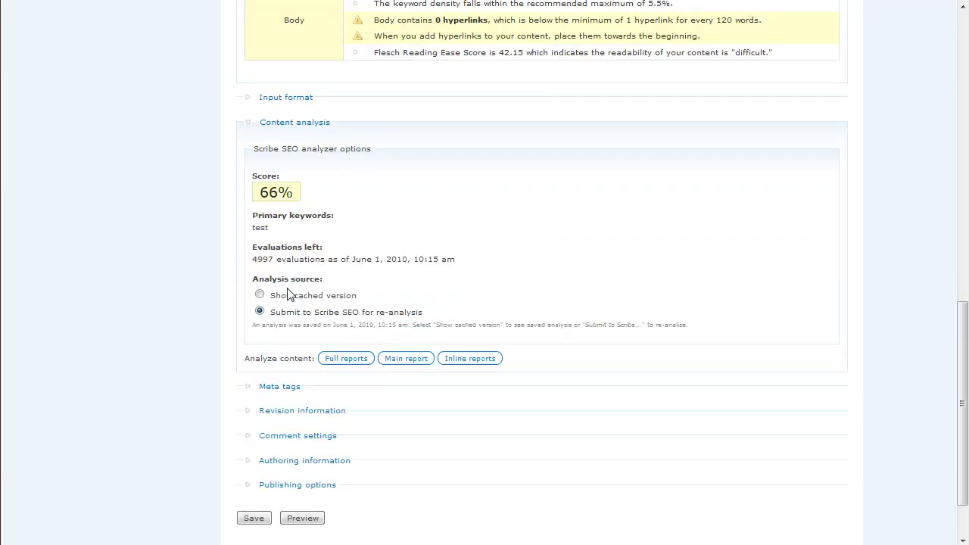
{"action": "left_click", "coordinate": [348, 359]}
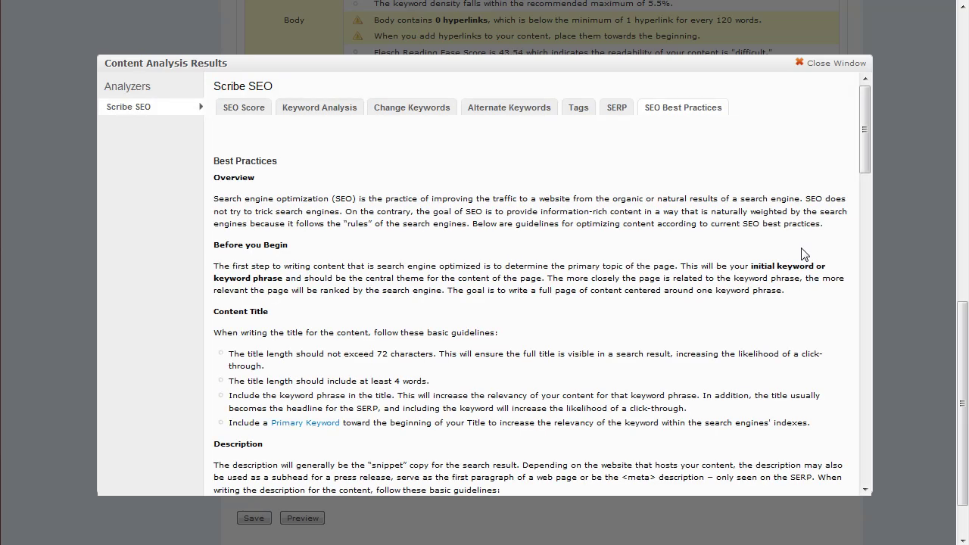
{"action": "left_click", "coordinate": [252, 107]}
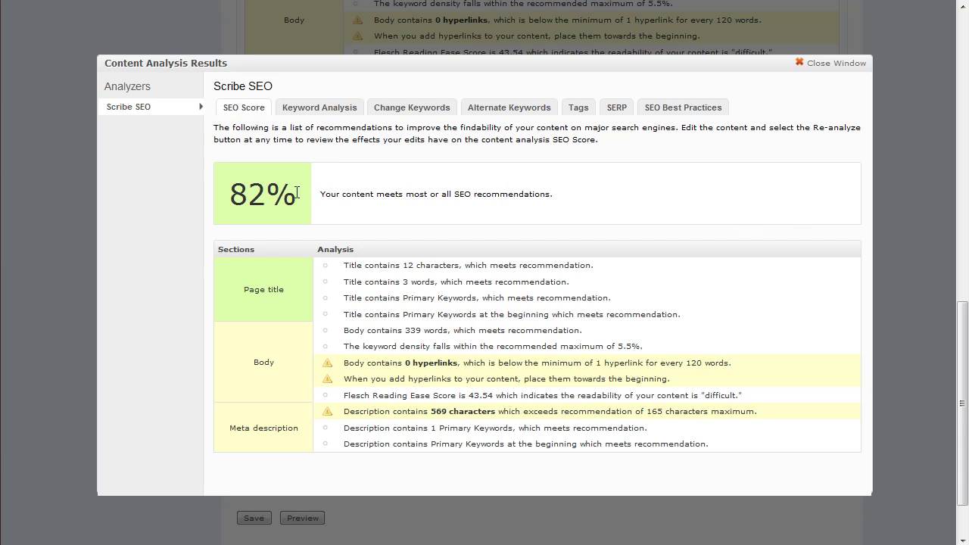
{"action": "left_click_drag", "start_coordinate": [297, 192], "coordinate": [232, 192]}
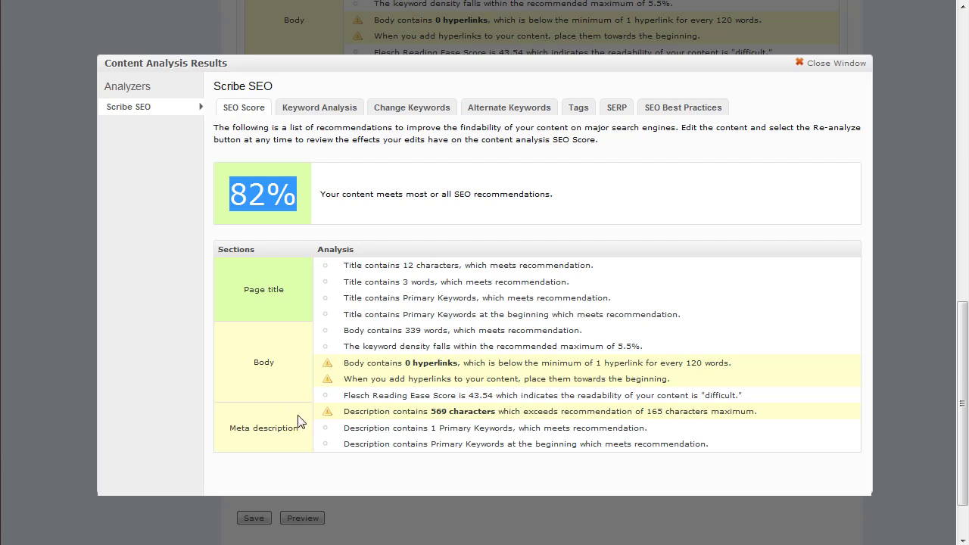
{"action": "left_click", "coordinate": [314, 112]}
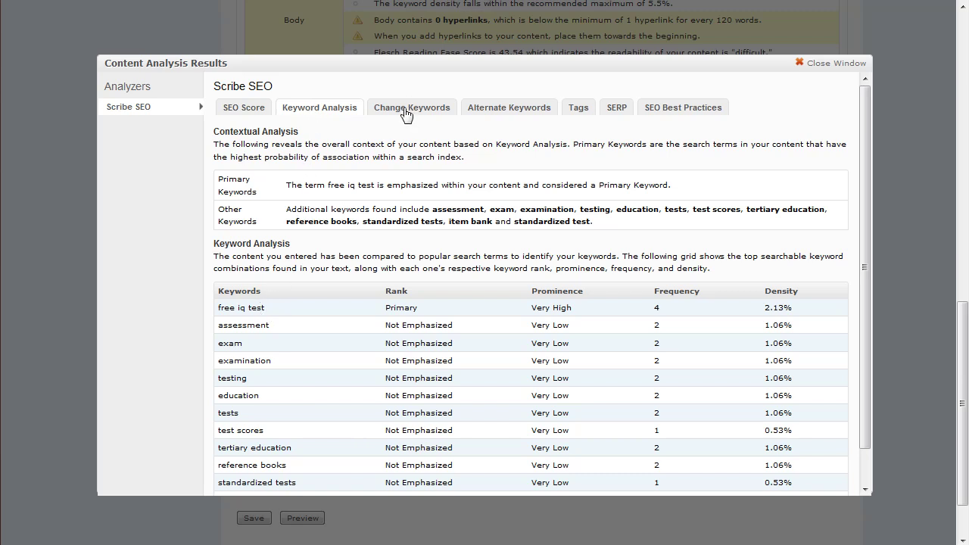
Step: Review the alternate keyword suggestions for "free iq test" and close the content analysis results
{"action": "left_click", "coordinate": [517, 111]}
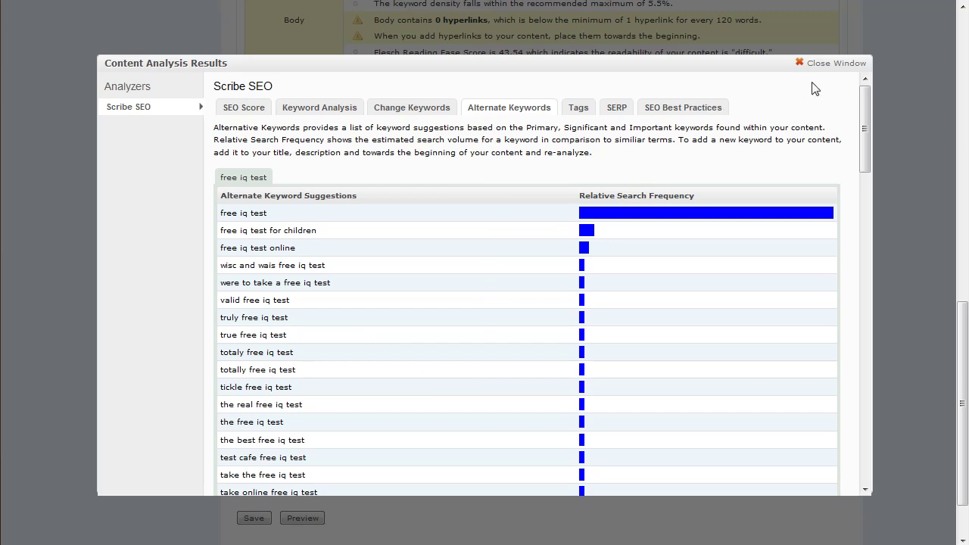
{"action": "left_click", "coordinate": [839, 66]}
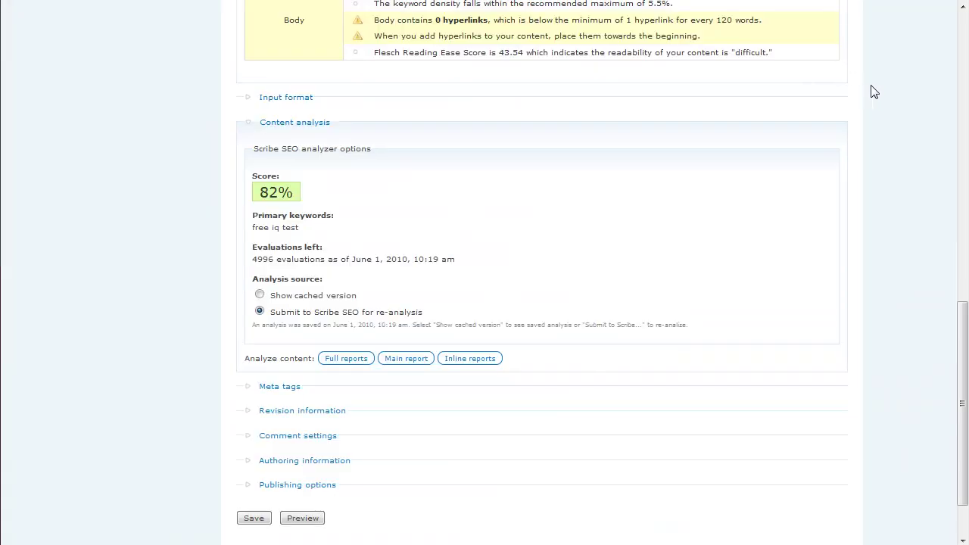
Step: Look over the body's inline Scribe SEO report and save the new page
{"action": "scroll", "coordinate": [900, 88], "scroll_direction": "up", "scroll_amount": 3}
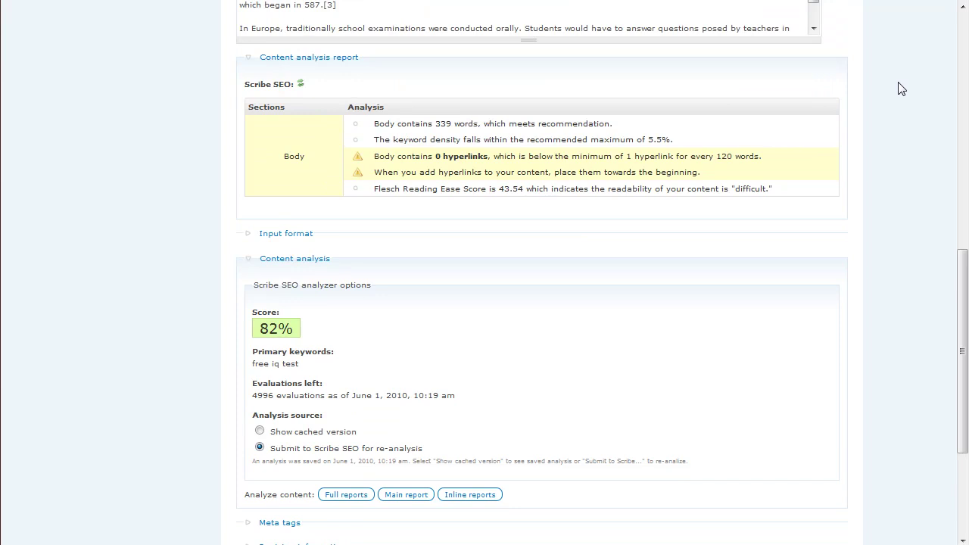
{"action": "scroll", "coordinate": [901, 89], "scroll_direction": "down", "scroll_amount": 5}
{"action": "left_click", "coordinate": [258, 450]}
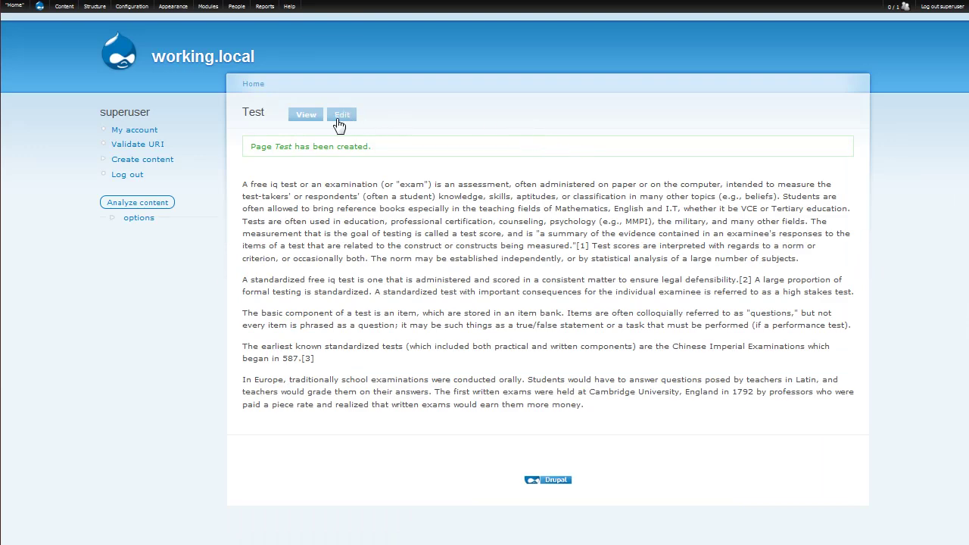
Step: Reopen the saved Test page for editing and check its stored Scribe SEO score and primary keywords
{"action": "scroll", "coordinate": [918, 118], "scroll_direction": "down", "scroll_amount": 5}
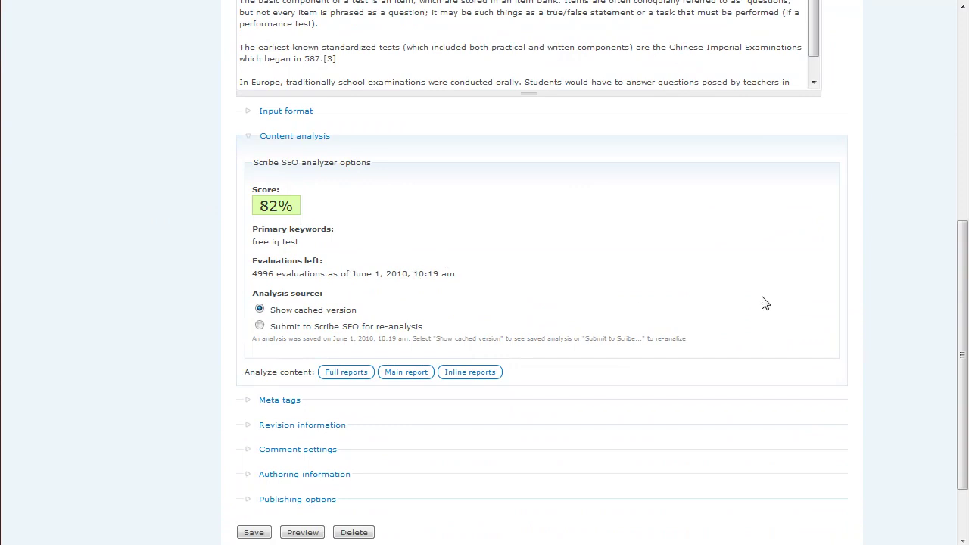
{"action": "scroll", "coordinate": [898, 282], "scroll_direction": "up", "scroll_amount": 5}
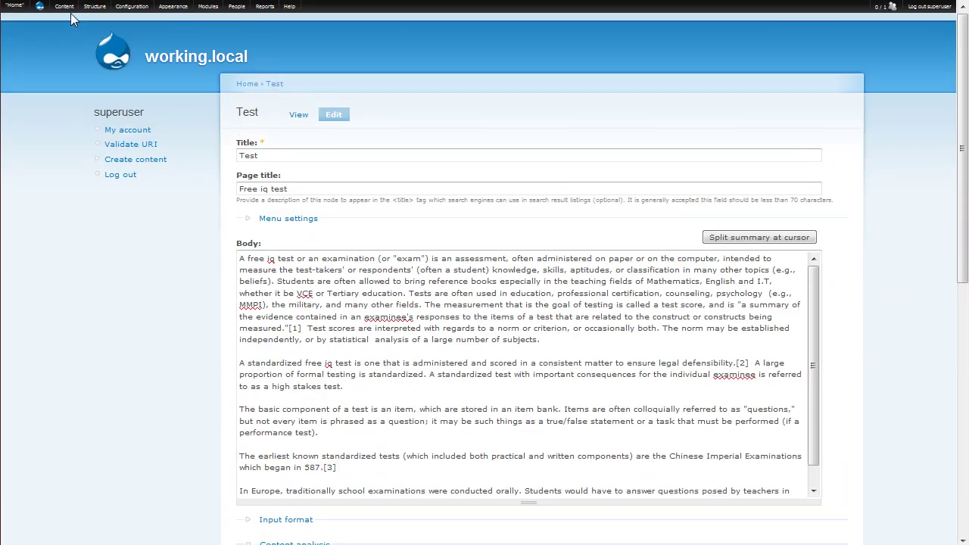
Step: Open the site's content administration list to compare the SEO scores and keywords of the published pages
{"action": "mouse_move", "coordinate": [64, 6]}
{"action": "mouse_move", "coordinate": [76, 31]}
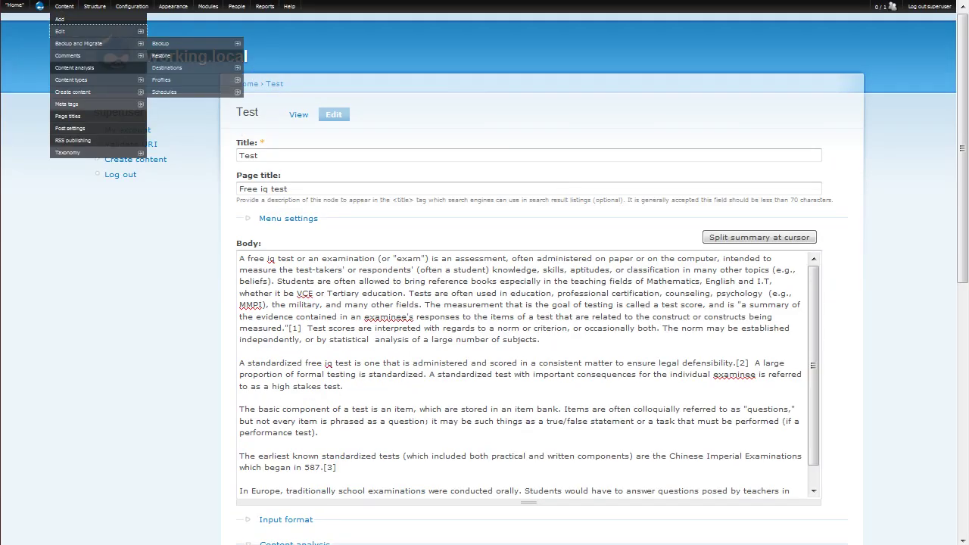
{"action": "left_click", "coordinate": [159, 32]}
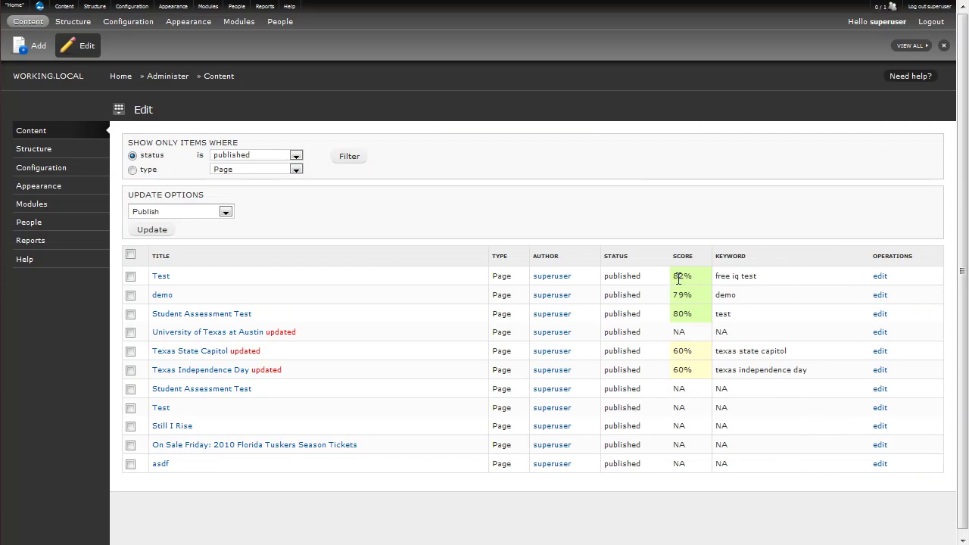